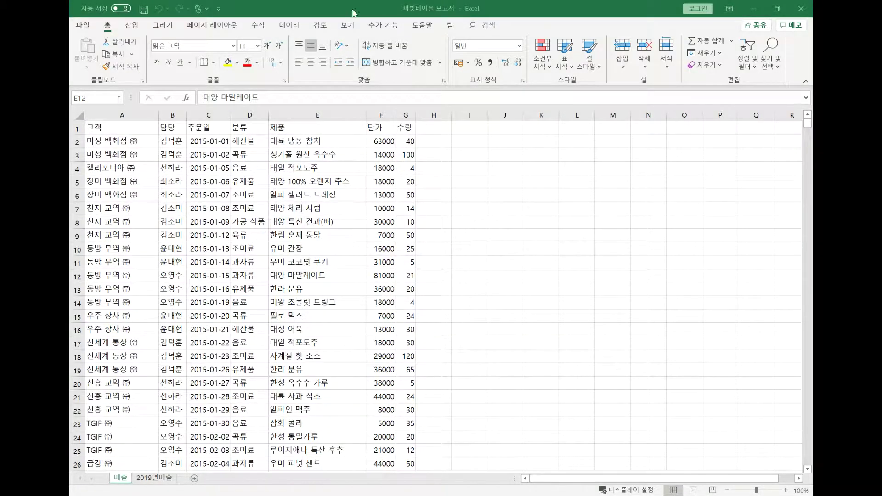
- Examine the data options for the setting that disables automatic grouping of date/time columns in pivot tables
left_click(84, 26)
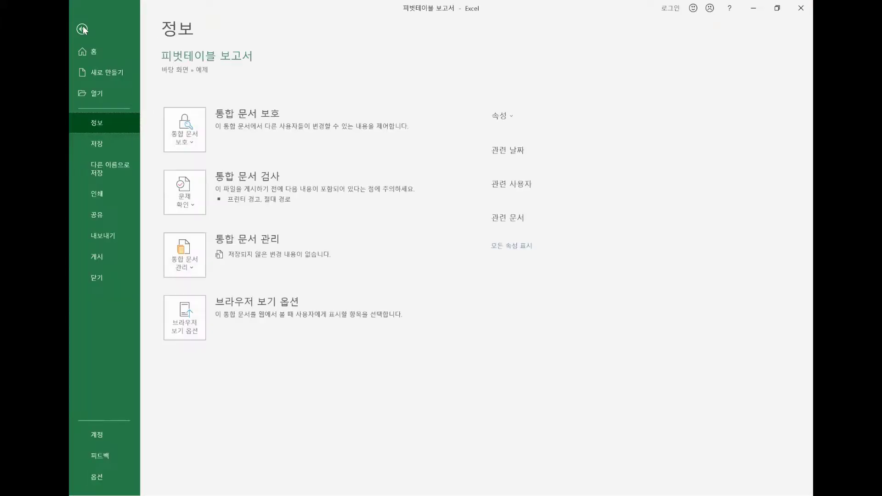
left_click(99, 477)
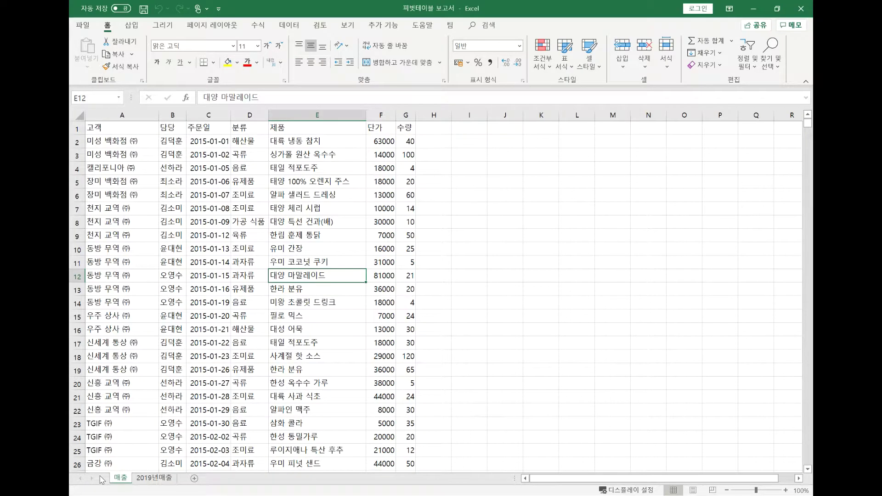
left_click(215, 128)
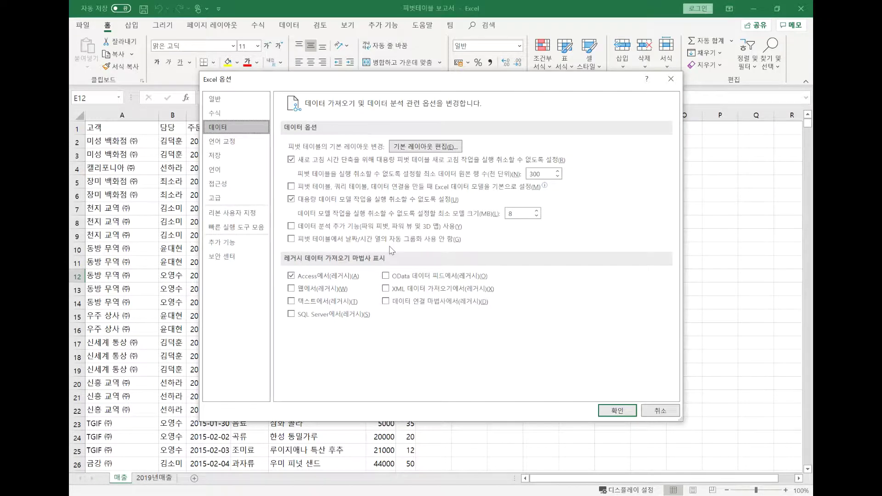
left_click(618, 412)
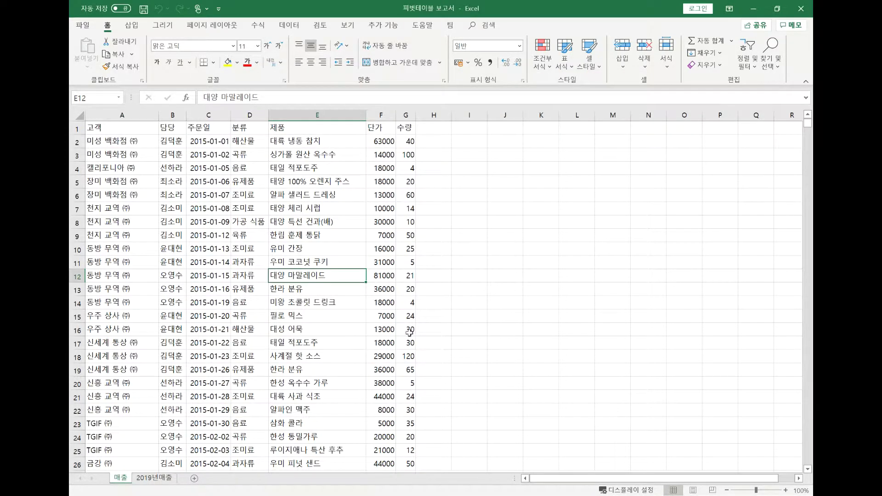
- Create a pivot table on a new worksheet from the whole data range of the 매출 sheet
left_click(224, 239)
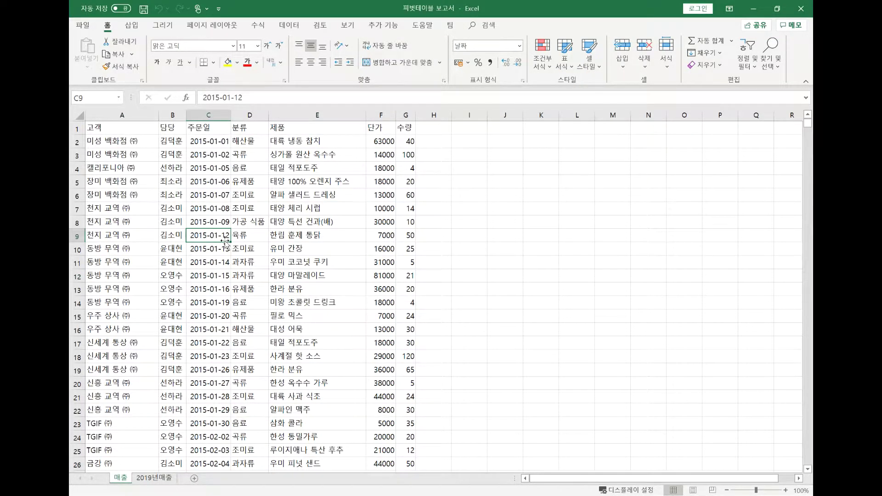
key("ctrl+a")
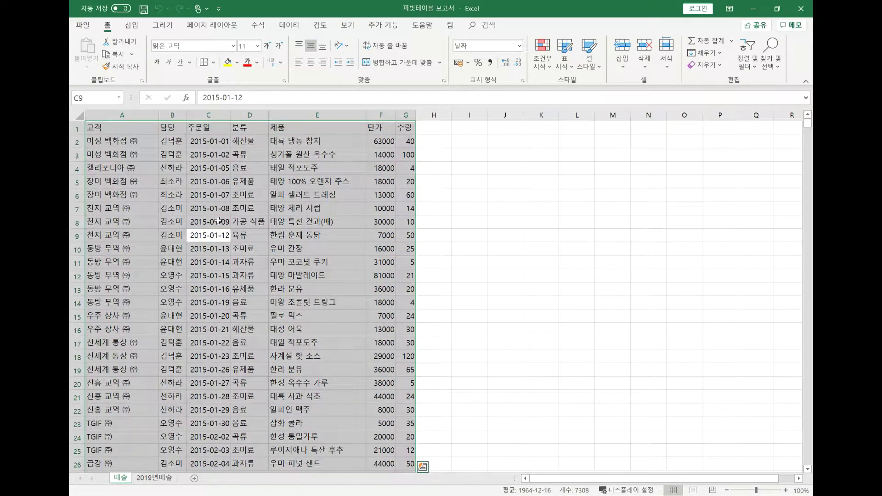
left_click(132, 27)
left_click(88, 53)
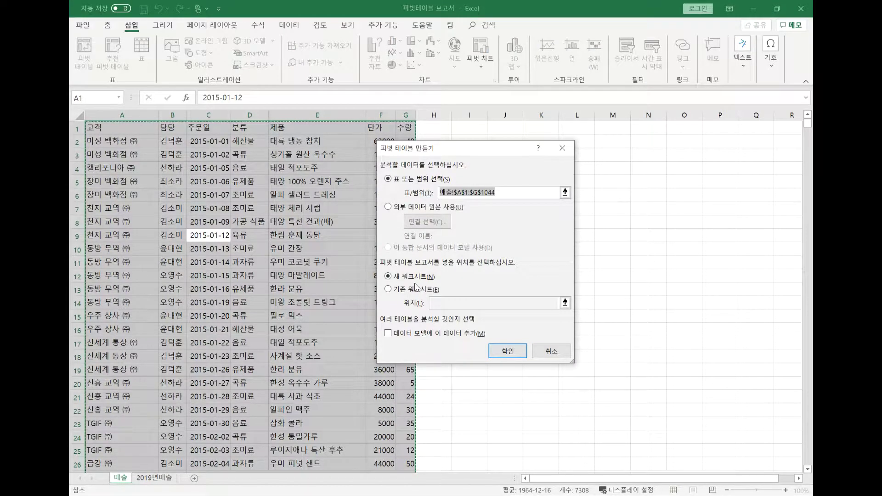
left_click(502, 353)
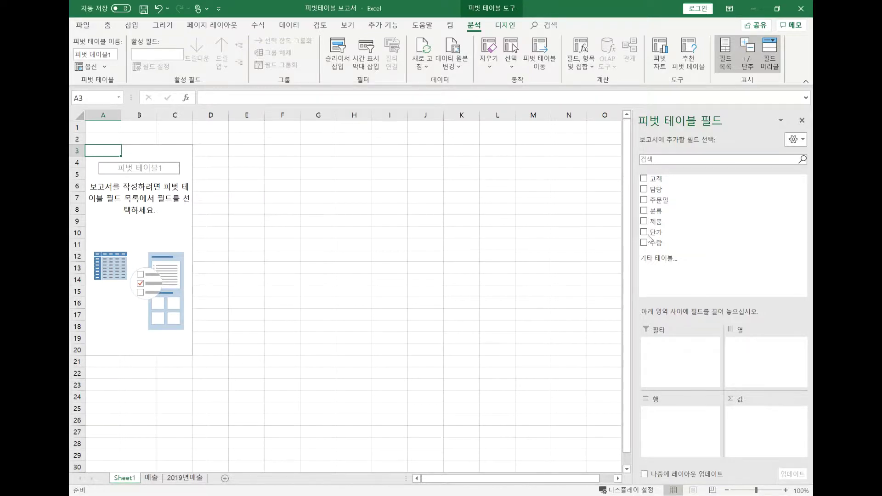
- Add the 주문일 field to the pivot rows and check its grouping by expanding and collapsing 2015년 and its 1사분기
left_click_drag(669, 203, 665, 426)
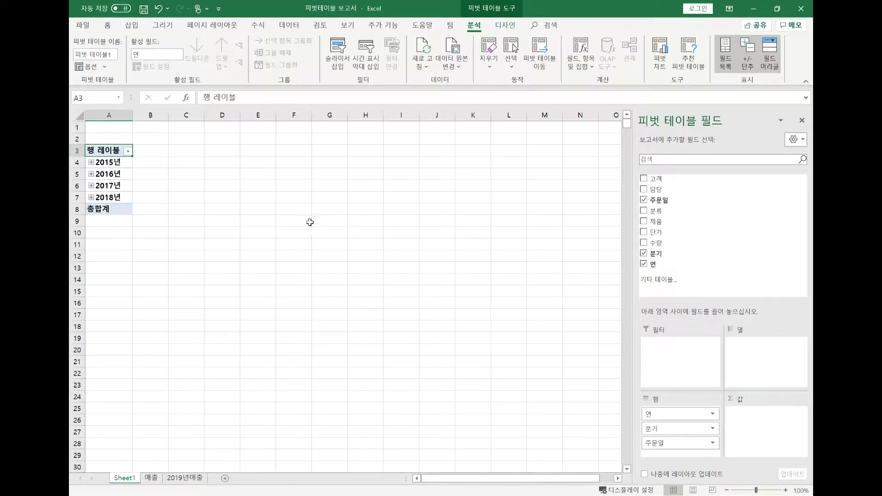
left_click(92, 162)
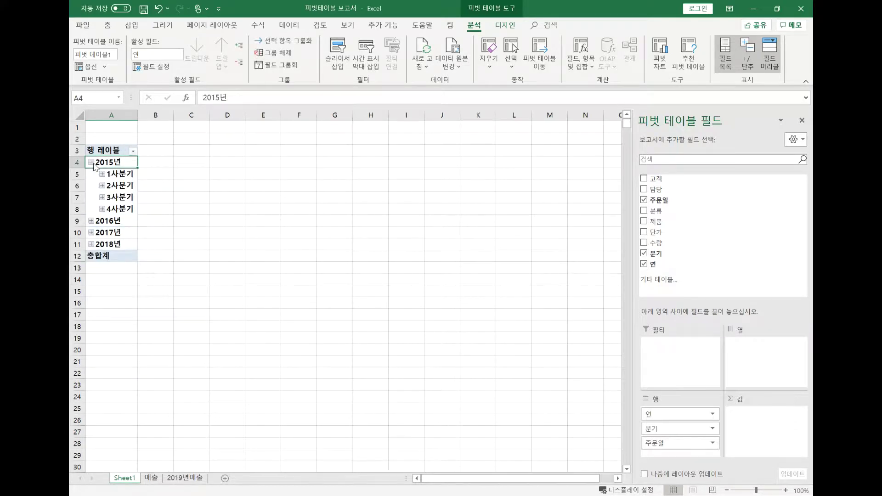
left_click(102, 174)
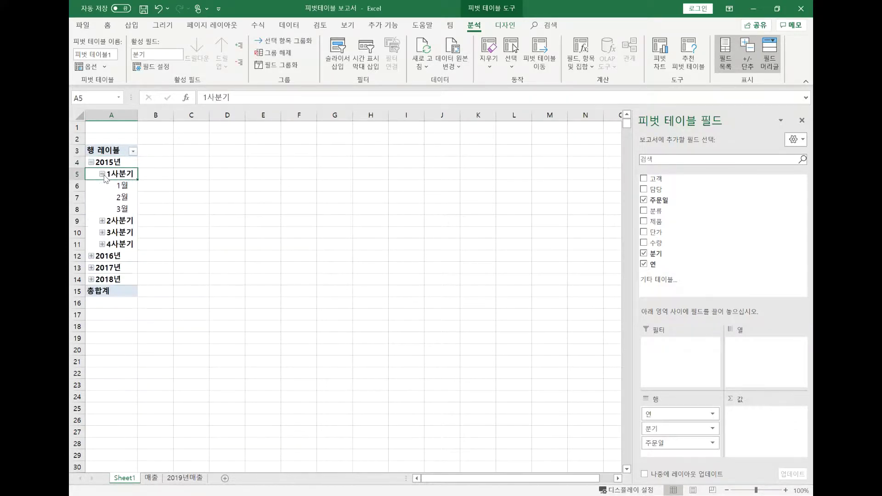
left_click(102, 174)
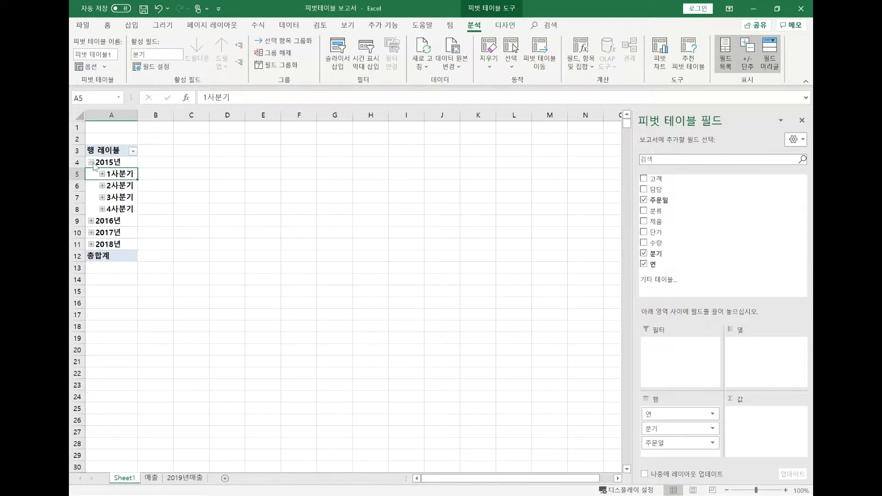
left_click(91, 162)
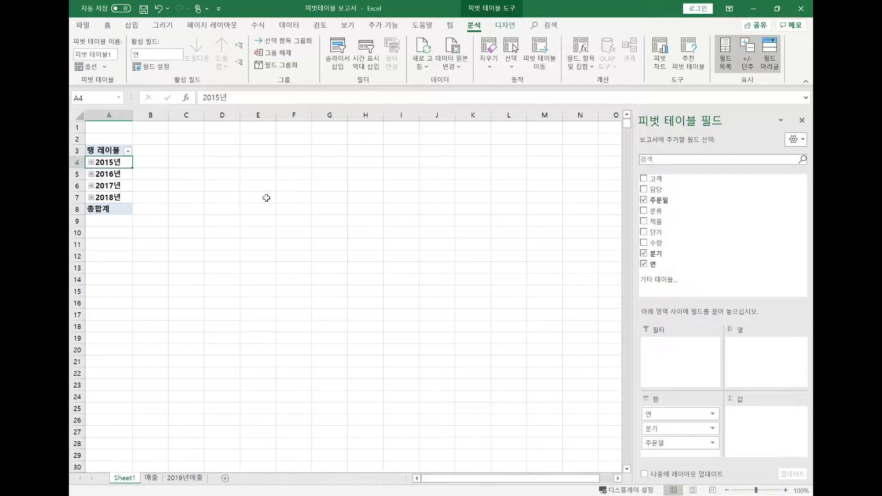
- Review the automatic date/time grouping option for pivot tables in the data options without changing it
left_click(83, 26)
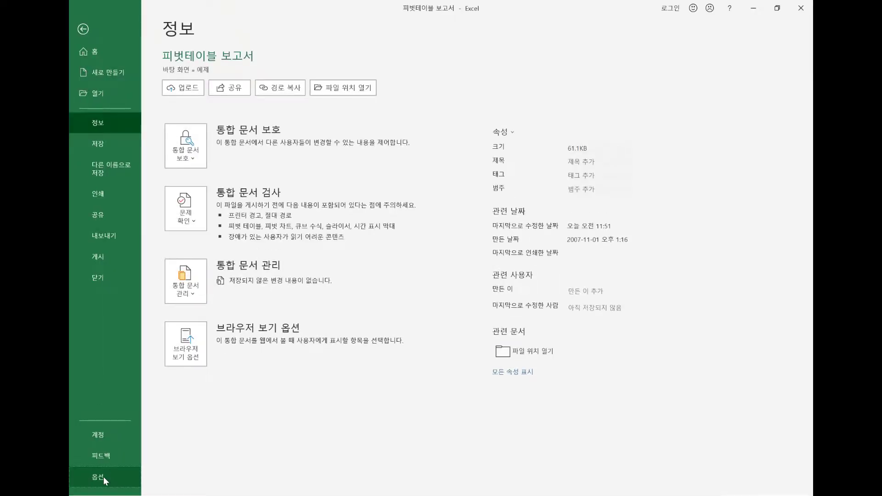
left_click(104, 479)
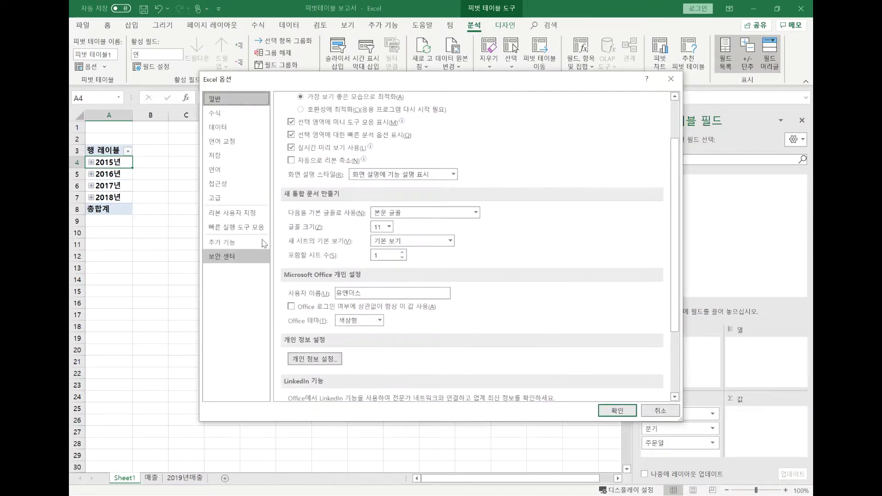
left_click(251, 132)
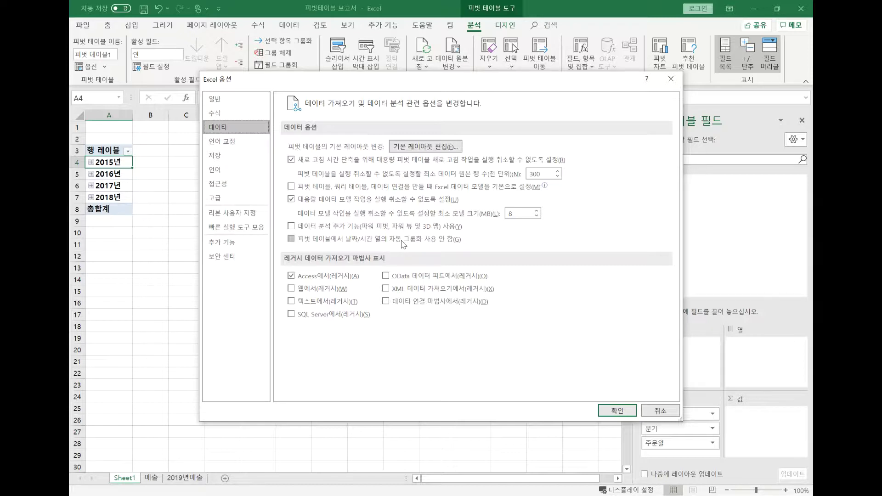
left_click(661, 410)
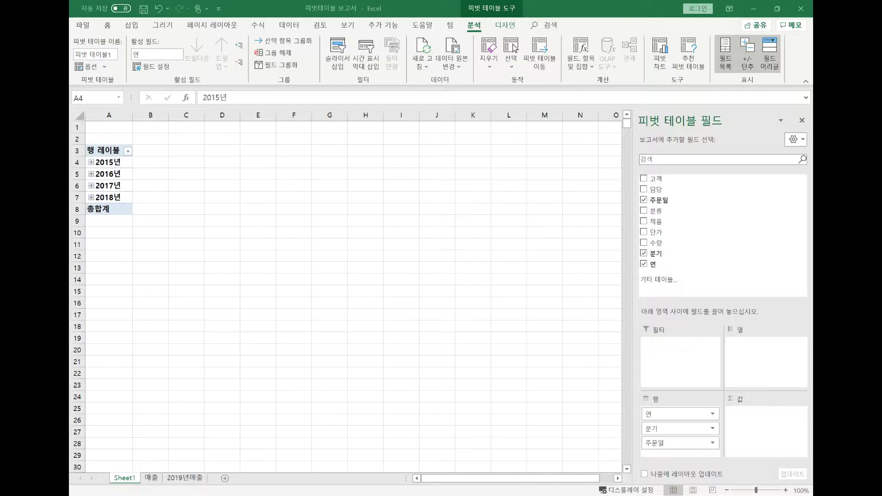
mouse_move(679, 256)
left_mouse_down()
mouse_move(650, 251)
mouse_move(669, 258)
mouse_move(642, 268)
mouse_move(664, 275)
left_mouse_up()
mouse_move(619, 170)
left_mouse_down()
mouse_move(728, 191)
mouse_move(703, 292)
mouse_move(627, 290)
mouse_move(621, 171)
left_mouse_up()
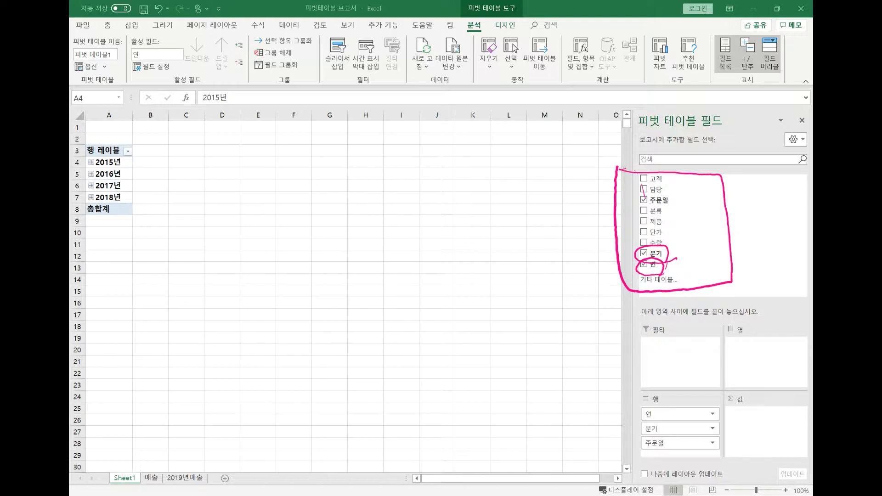
key("Escape")
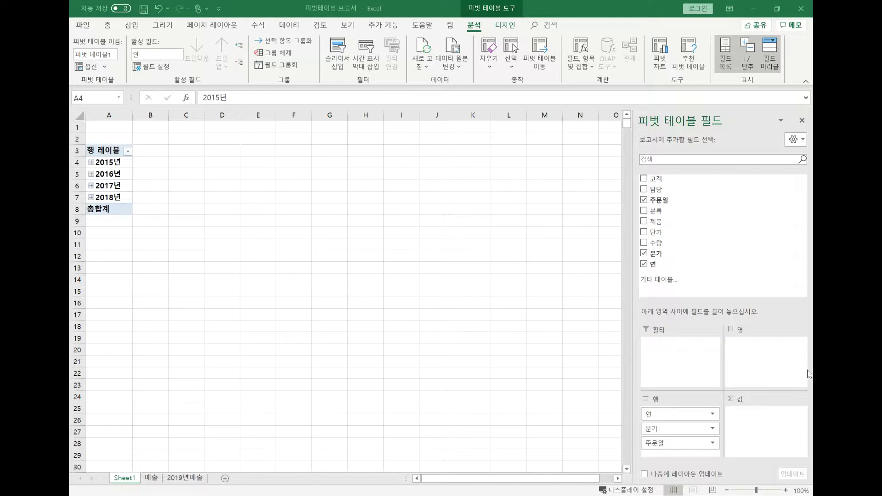
- Replace the 연, 분기 and 주문일 fields in the pivot rows with the 담당 field
left_click_drag(680, 416, 721, 269)
left_click_drag(711, 418, 687, 253)
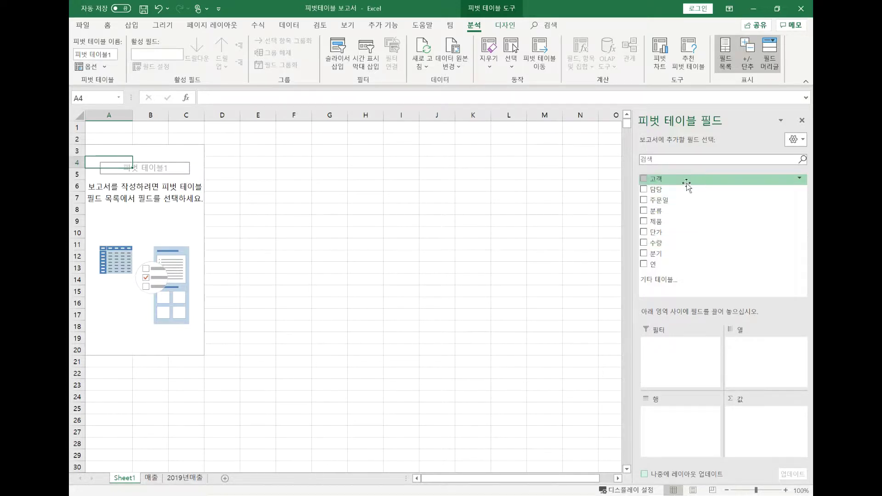
left_click_drag(663, 190, 684, 423)
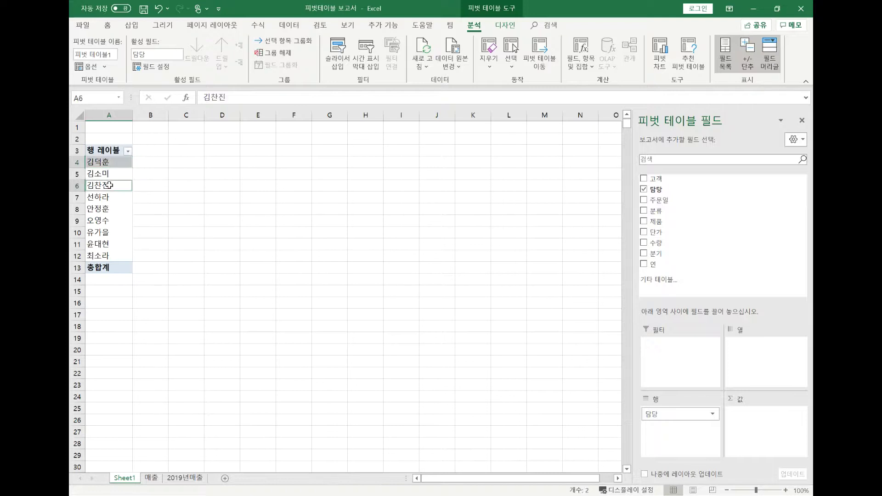
- Group the three staff members in cells A4, A6 and A9 of the pivot rows into one group
left_click(99, 220)
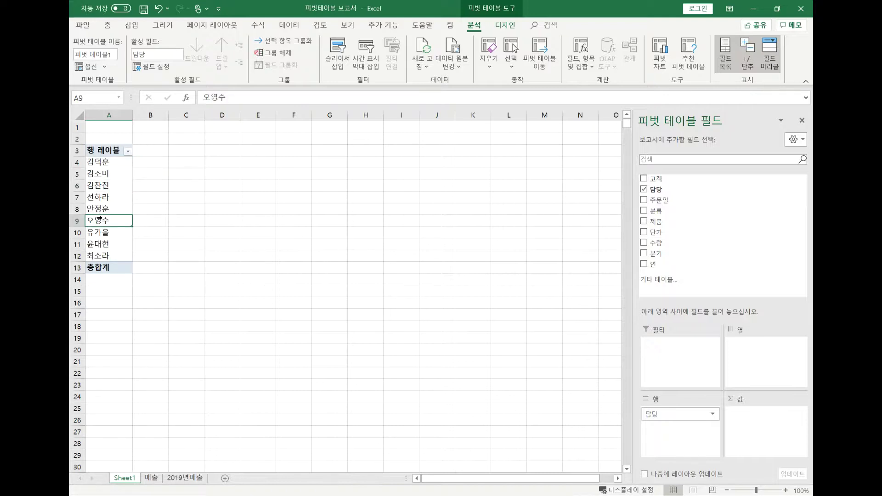
left_click(104, 166)
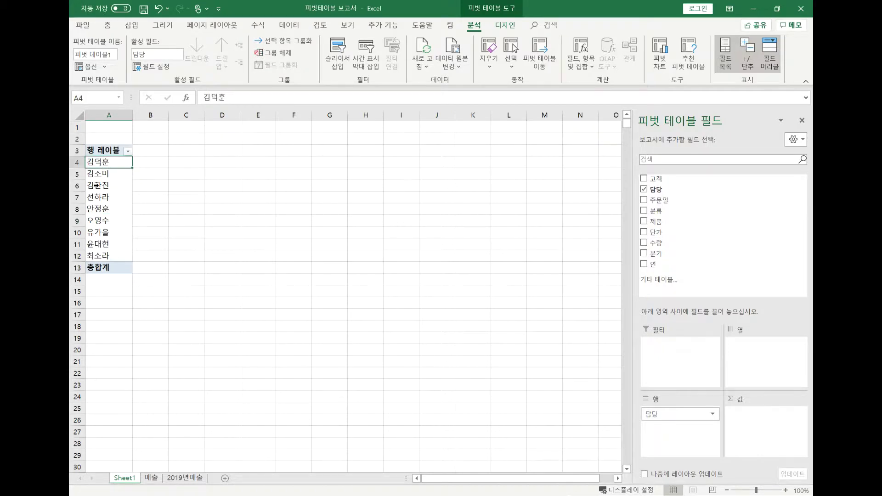
left_click(97, 186, "ctrl")
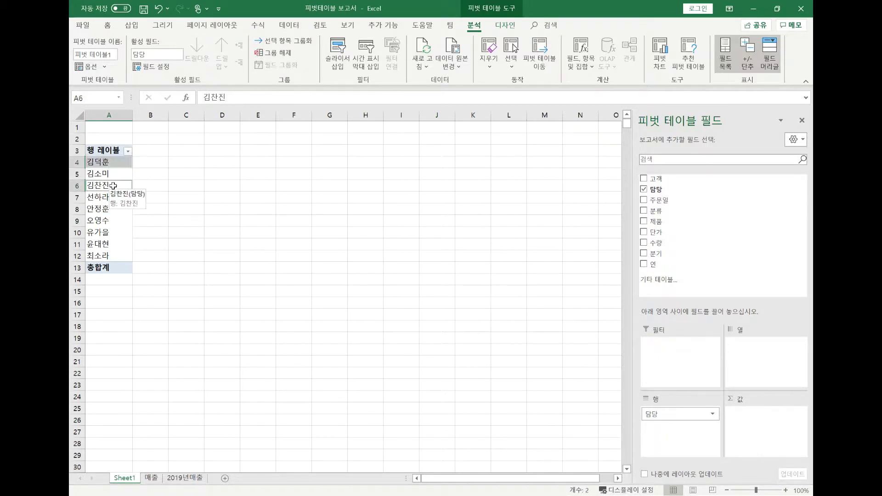
left_click(114, 222, "ctrl")
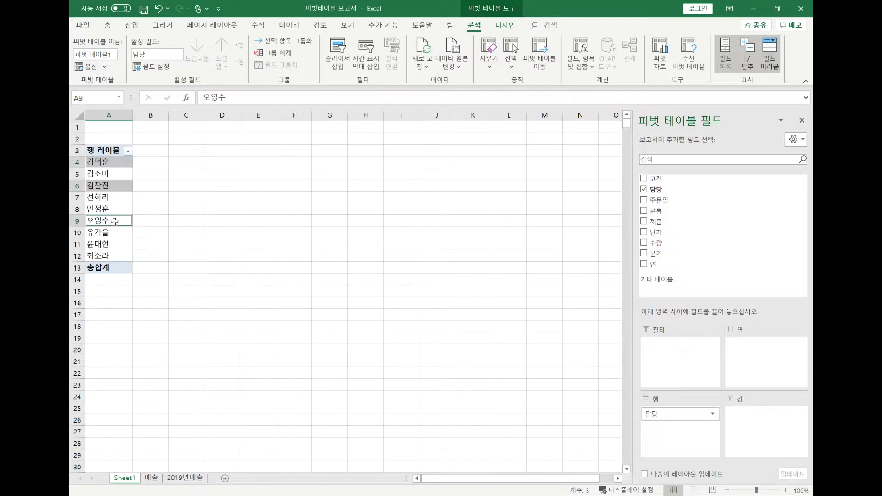
right_click(115, 222)
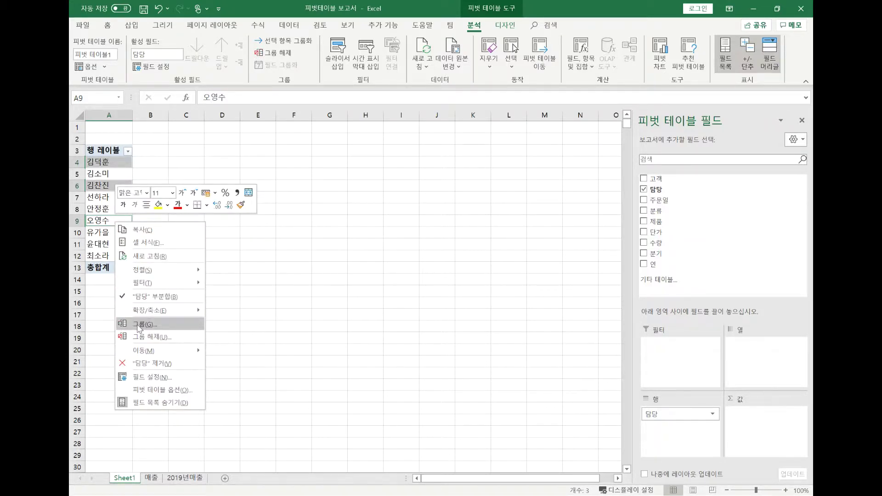
left_click(139, 324)
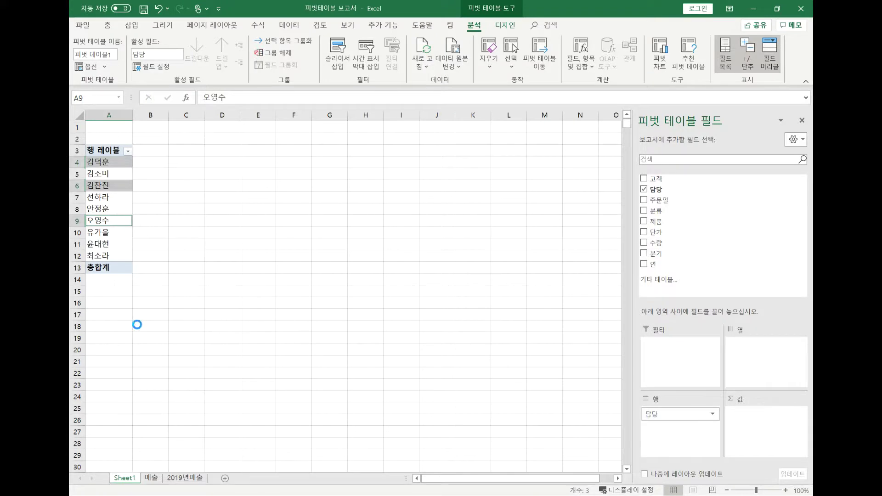
left_click(120, 181)
left_click(120, 182)
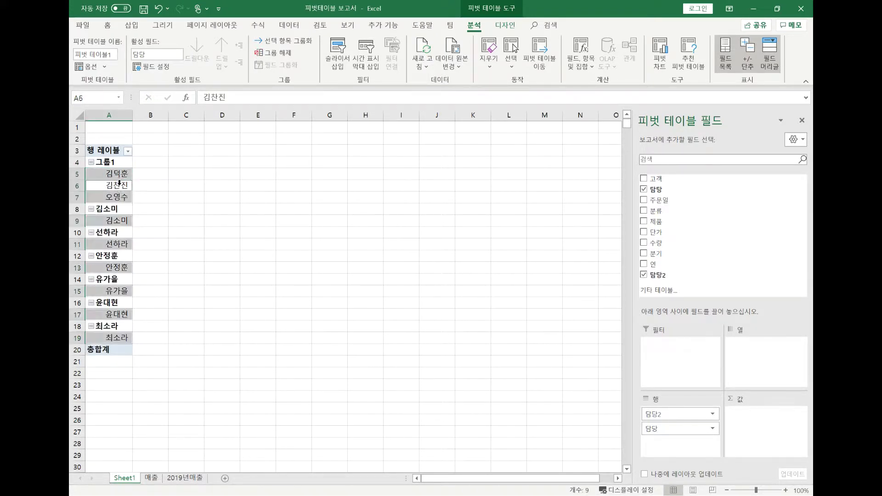
left_click(119, 197)
- Rename the group label 그룹1 in cell A4 as 영업1팀
left_click(116, 165)
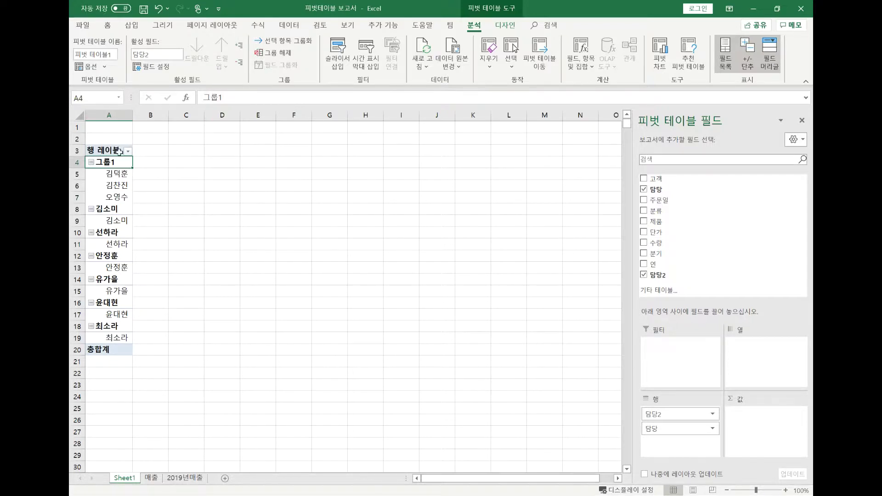
left_click(230, 98)
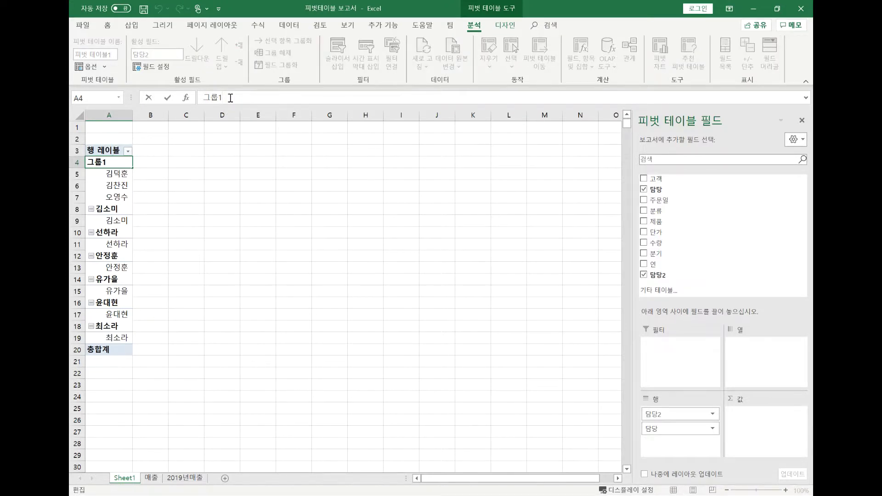
key("BackSpace")
key("BackSpace")
key("BackSpace")
type("영어")
key("BackSpace")
key("BackSpace")
type("영어ㅂ1킴")
key("Return")
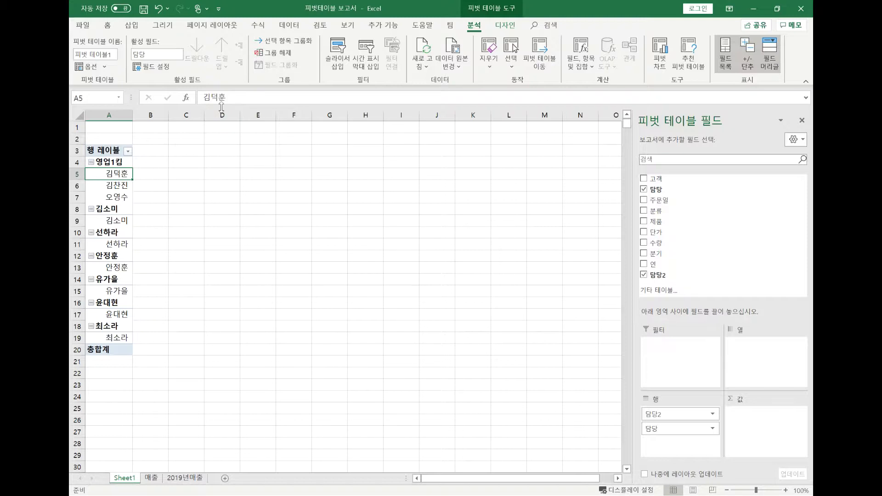
left_click(122, 163)
left_click(245, 97)
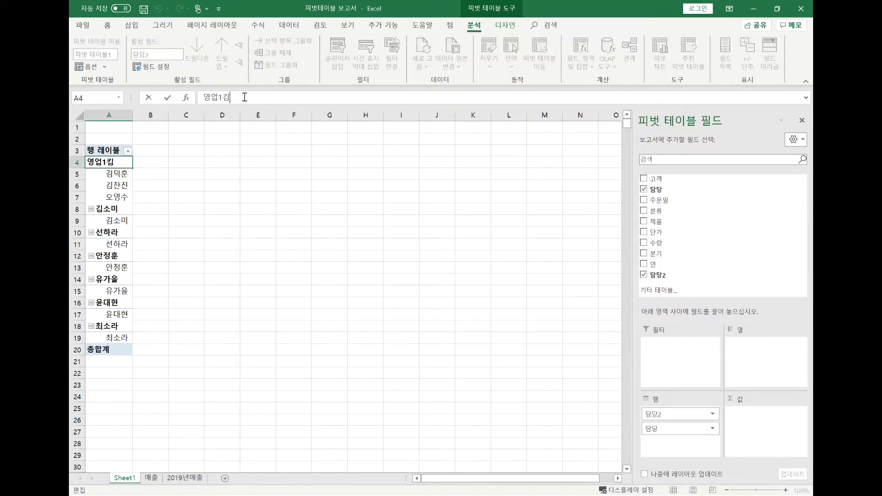
key("BackSpace")
type("팀")
key("Return")
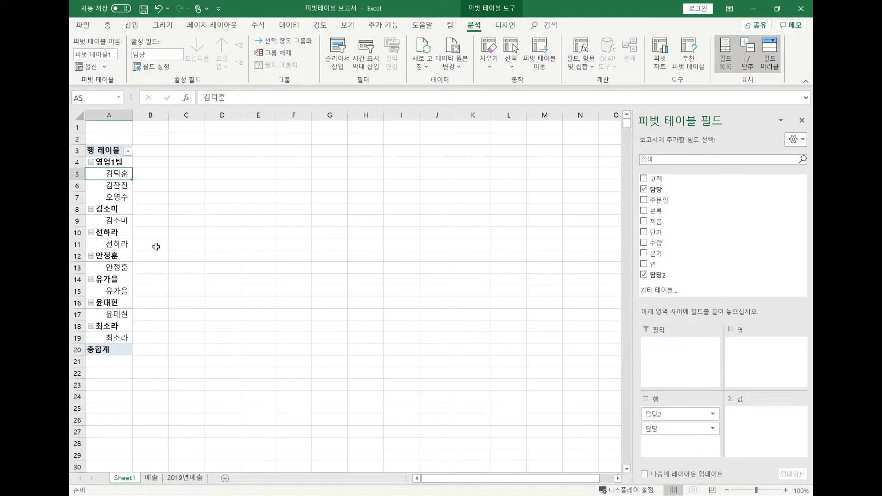
- Group the three staff members in cells A9, A15 and A19 of the pivot rows into one group
left_click(119, 220)
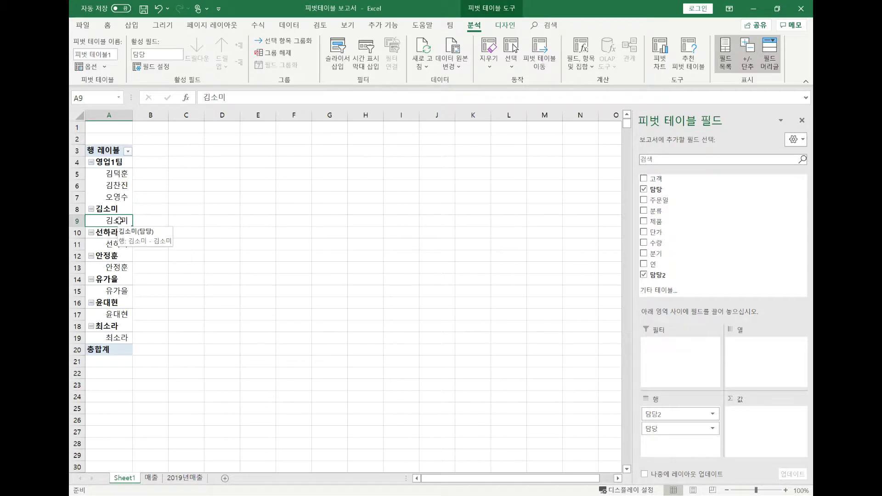
left_click(123, 291, "ctrl")
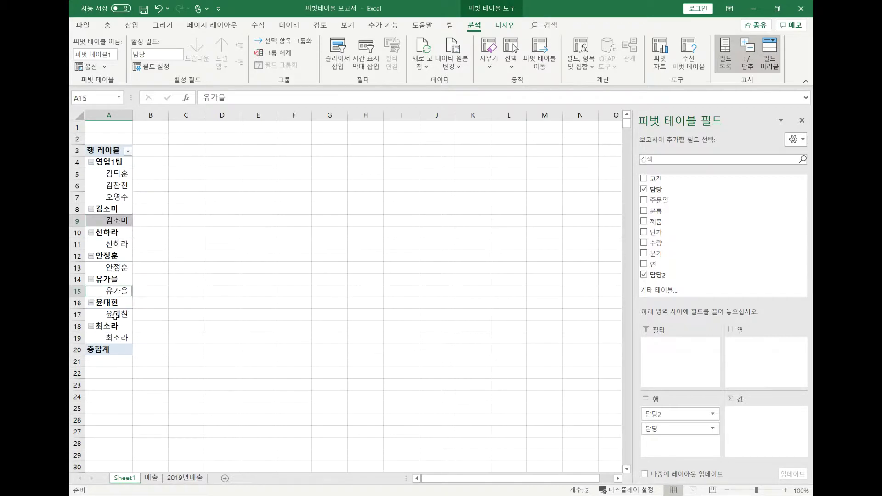
left_click(120, 337, "ctrl")
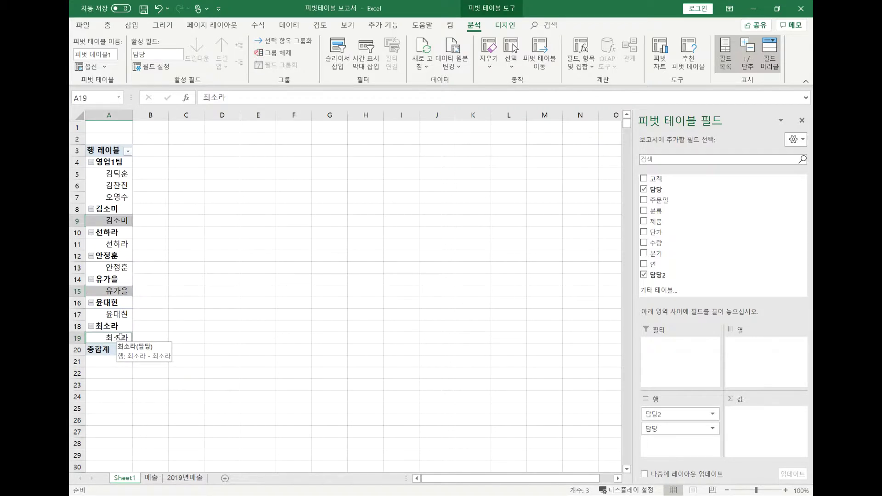
right_click(122, 338)
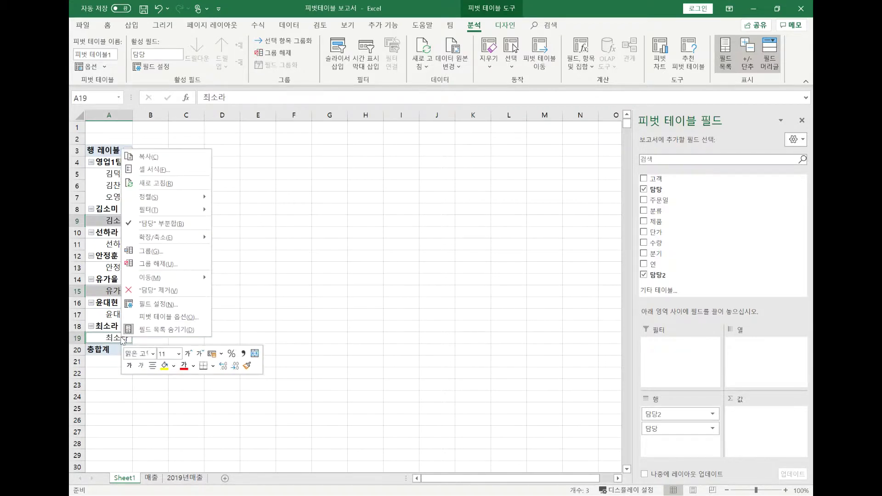
left_click(151, 252)
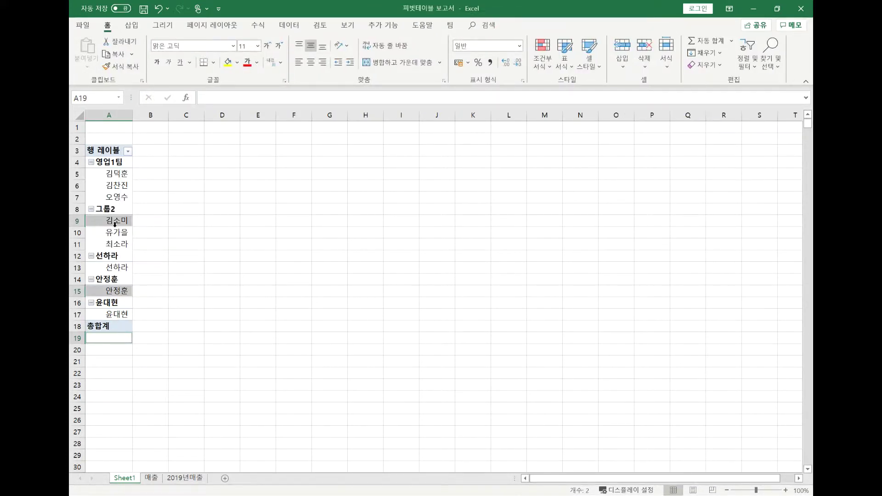
- Add the 단가 field to the pivot table's values as a sum
left_click(219, 260)
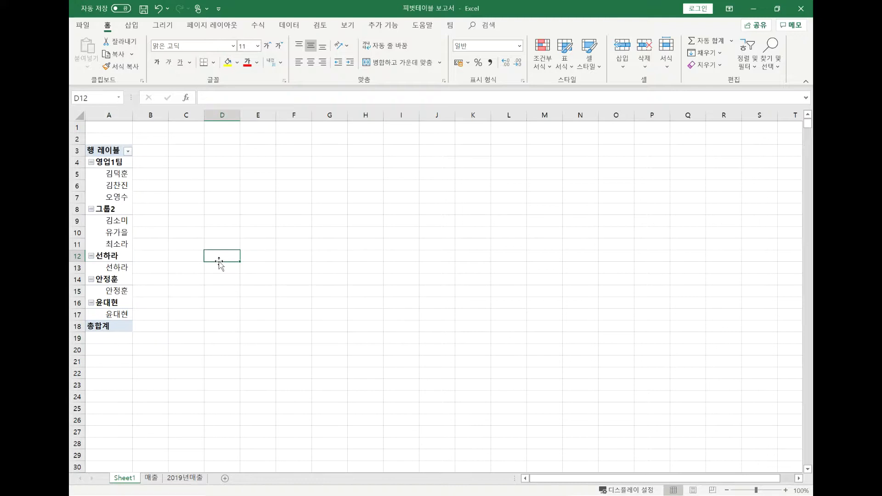
left_click(123, 189)
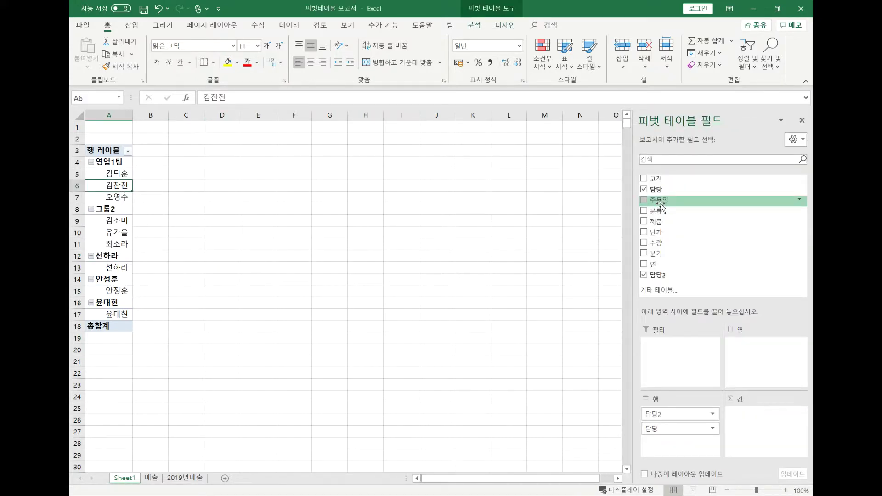
left_click_drag(667, 235, 753, 413)
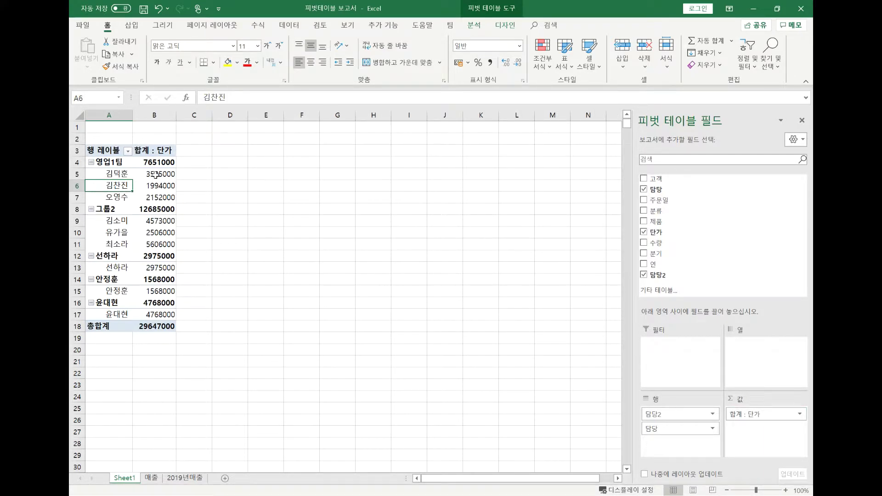
- Try to ungroup the pivot rows from the individual staff member in cell A6
mouse_move(155, 176)
mouse_move(123, 186)
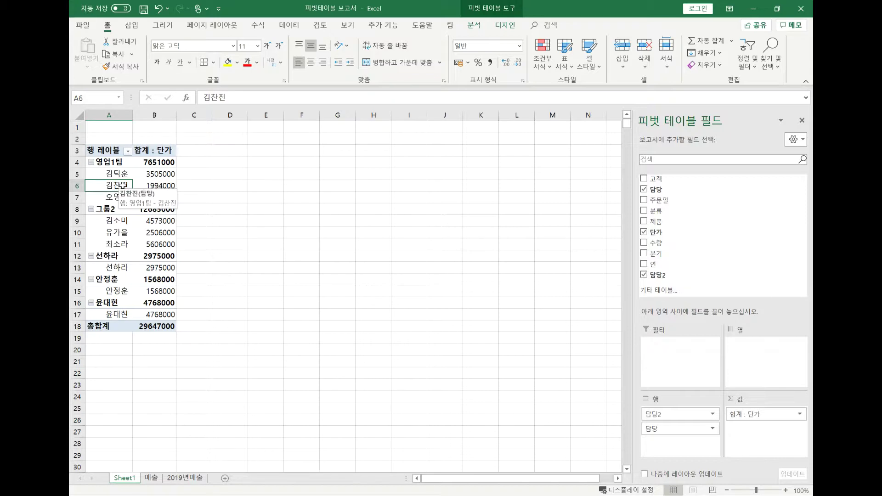
right_click(123, 186)
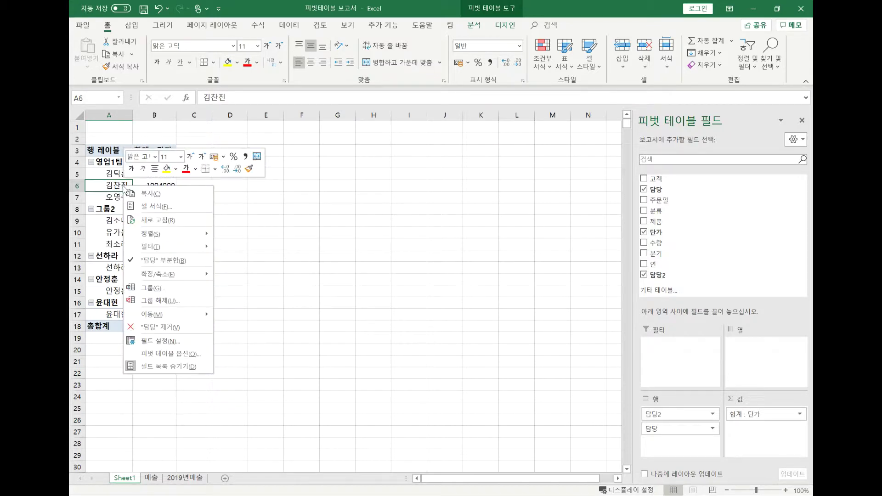
left_click(158, 301)
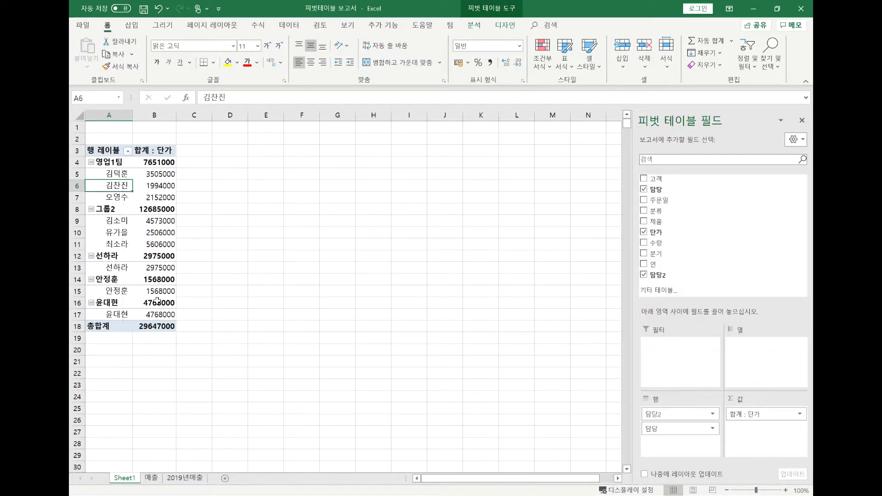
mouse_move(157, 301)
- Ungroup the 영업1팀 group from its label in cell A4 of the pivot rows
left_click_drag(119, 174, 118, 285)
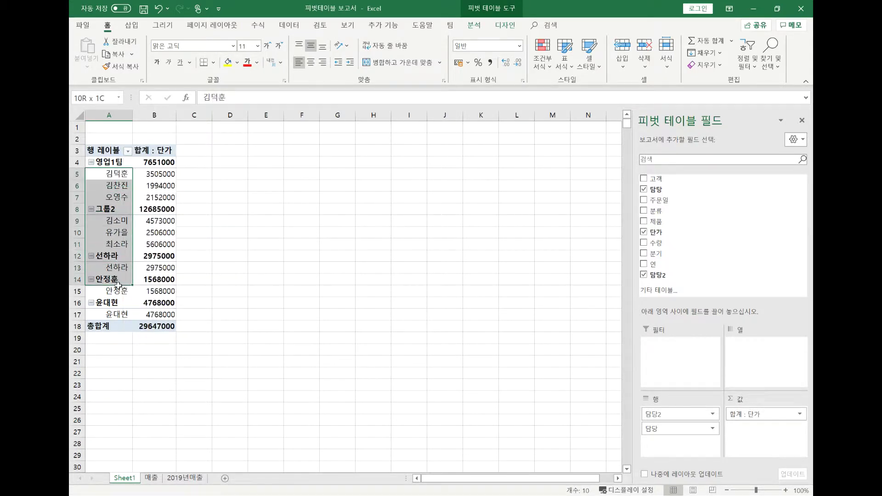
left_click(123, 175)
left_click(122, 166)
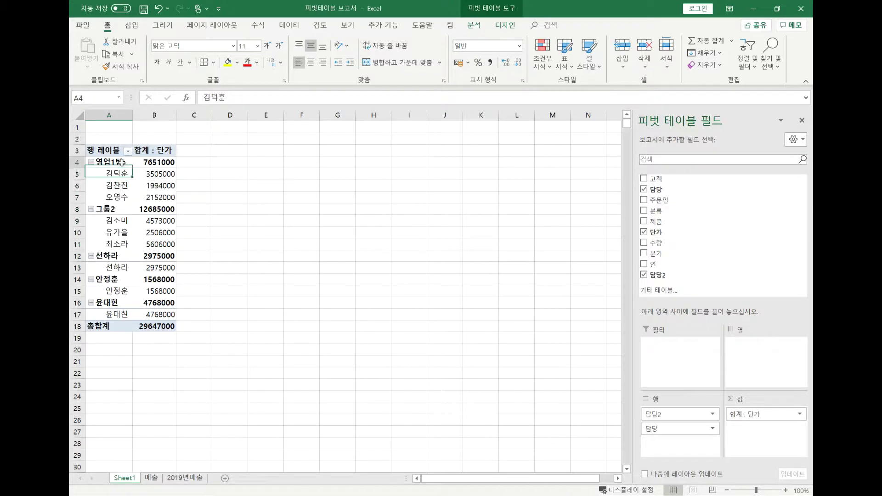
right_click(122, 163)
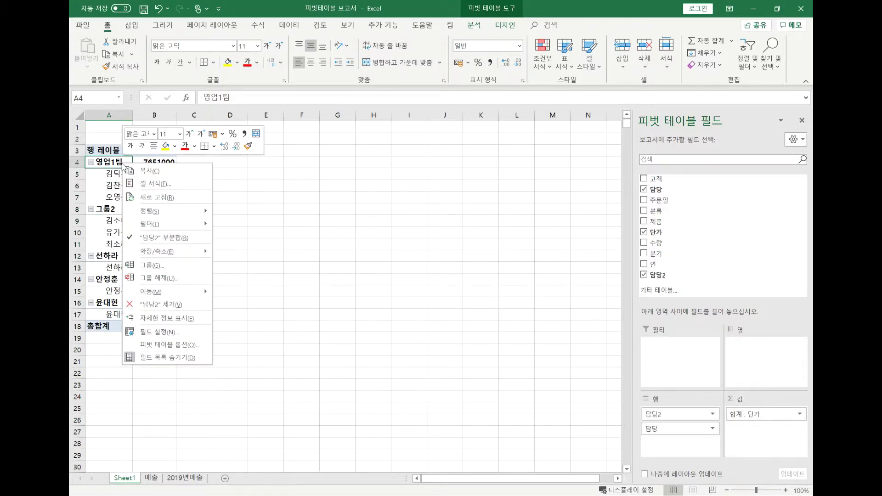
left_click(159, 278)
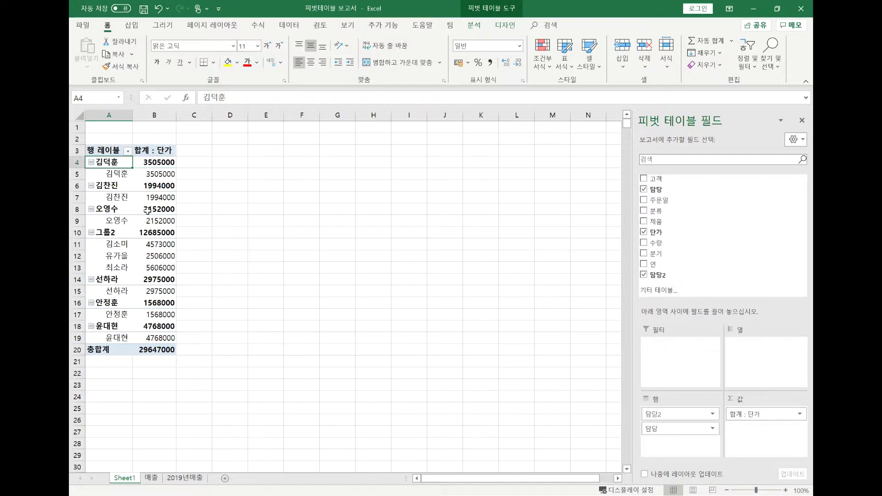
- Try to ungroup 그룹2 from the individual staff member in cell A11
left_click(110, 233)
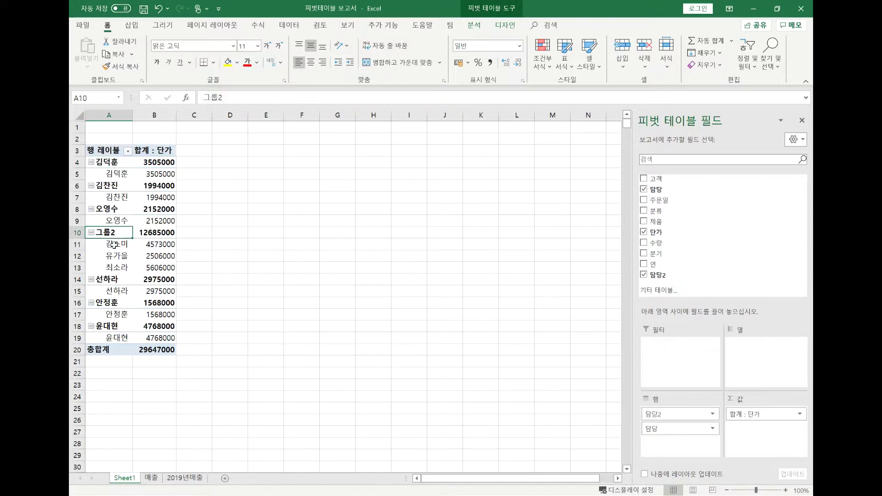
left_click(112, 240)
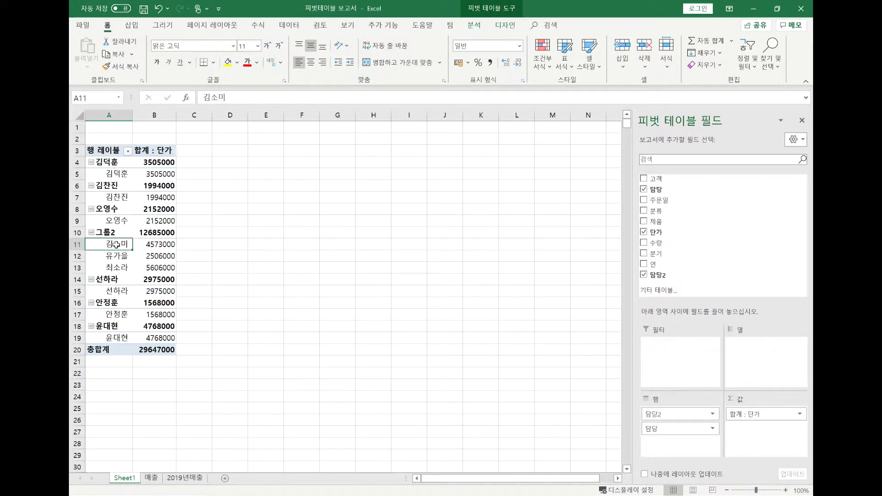
right_click(117, 245)
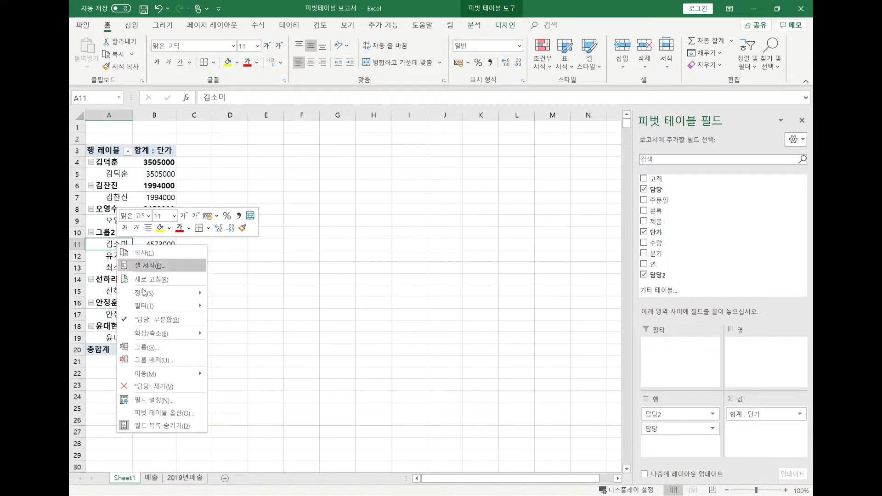
left_click(154, 360)
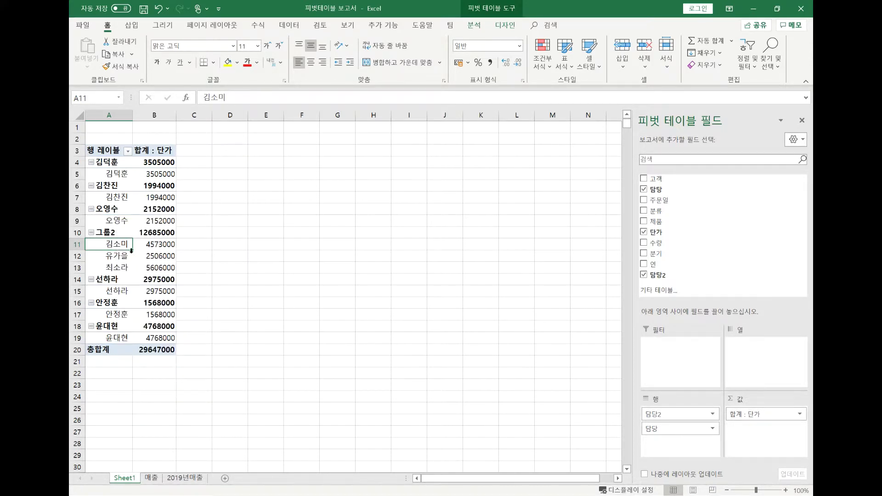
- Ungroup the 그룹2 group from its label in cell A10 of the pivot rows
left_click(117, 233)
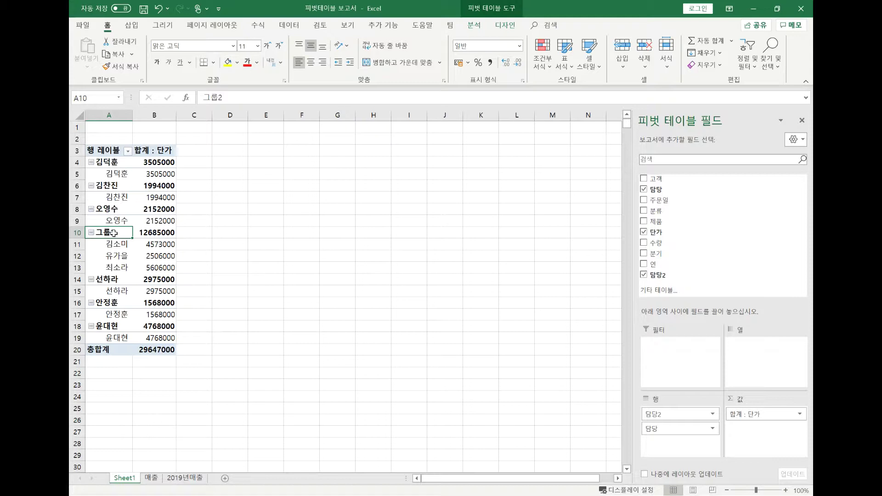
right_click(117, 234)
left_click(148, 348)
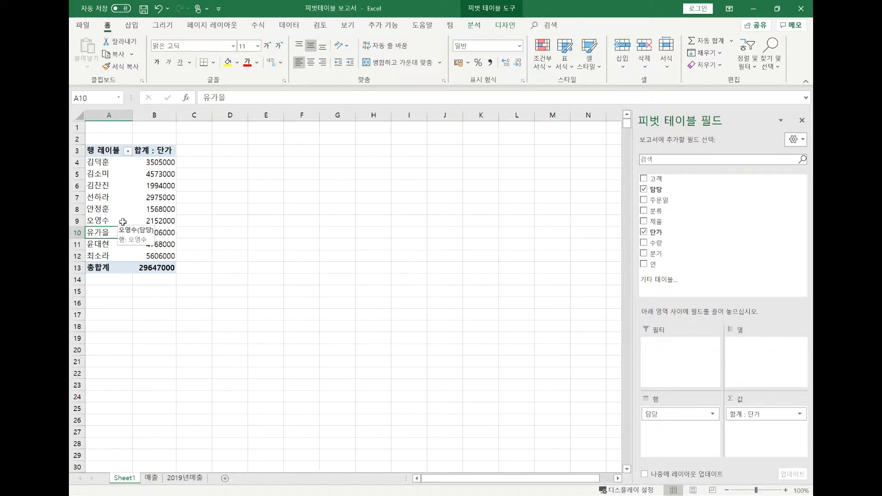
- Remove the 담당 row field and the 합계 : 단가 value field, and place 단가 in the pivot rows
mouse_move(118, 158)
left_mouse_down()
mouse_move(120, 173)
mouse_move(120, 161)
left_mouse_up()
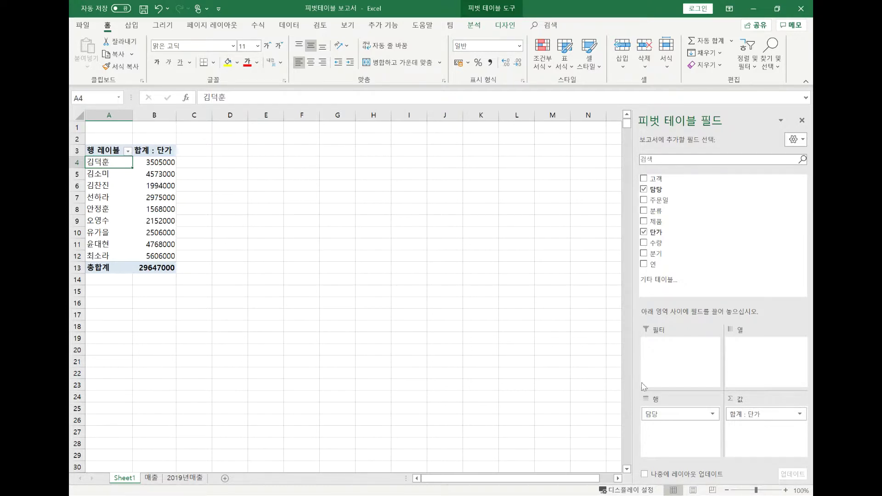
left_click_drag(680, 414, 704, 262)
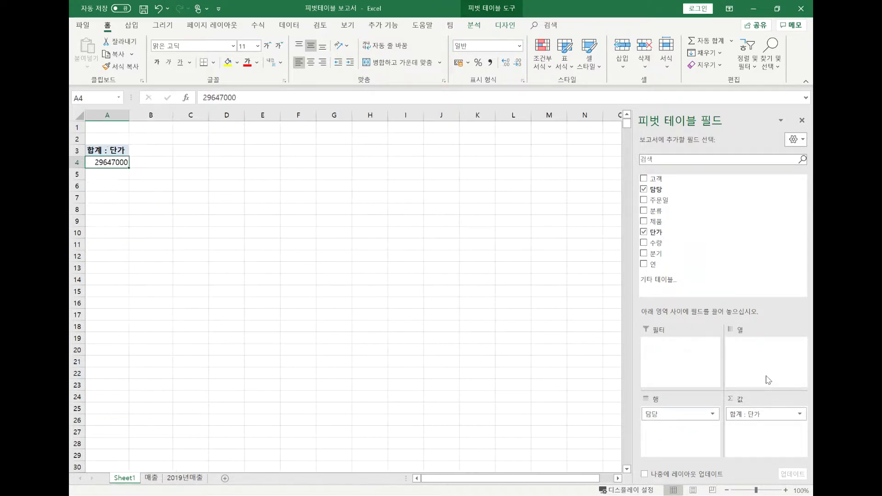
left_click(734, 233)
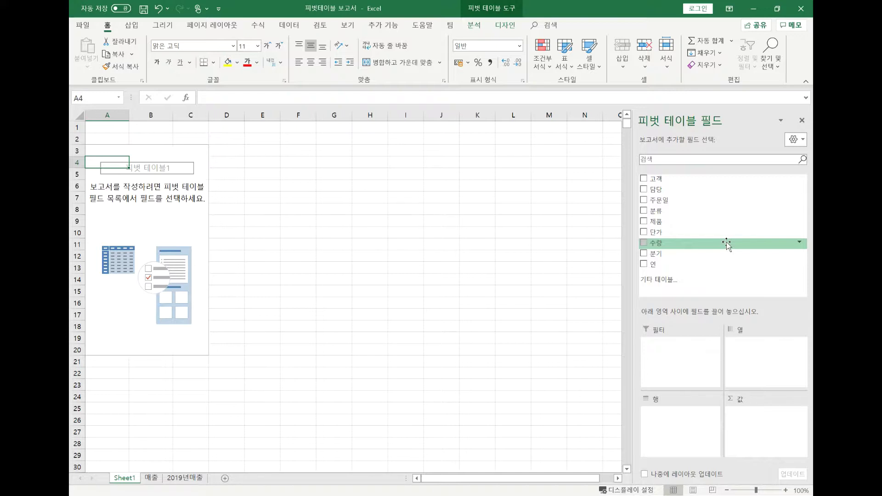
left_click_drag(691, 233, 683, 415)
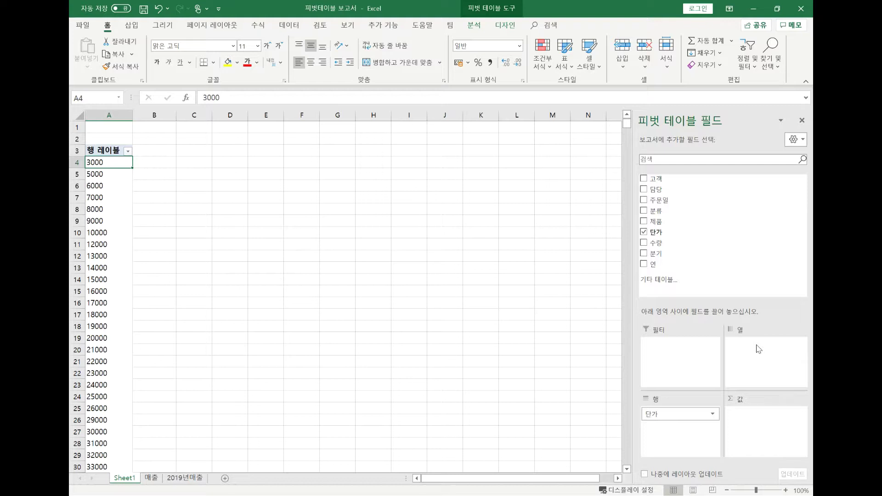
- Group the 단가 row items from 0 to 300000 in intervals of 50000
left_click(111, 186)
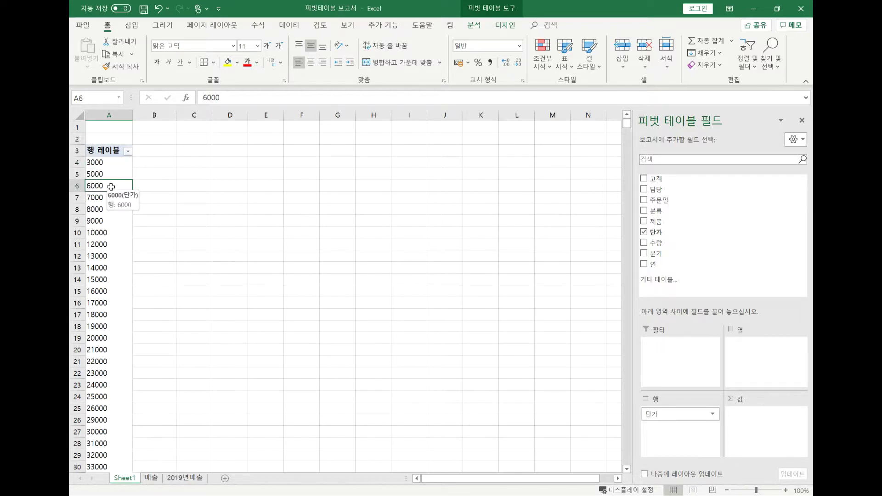
right_click(112, 186)
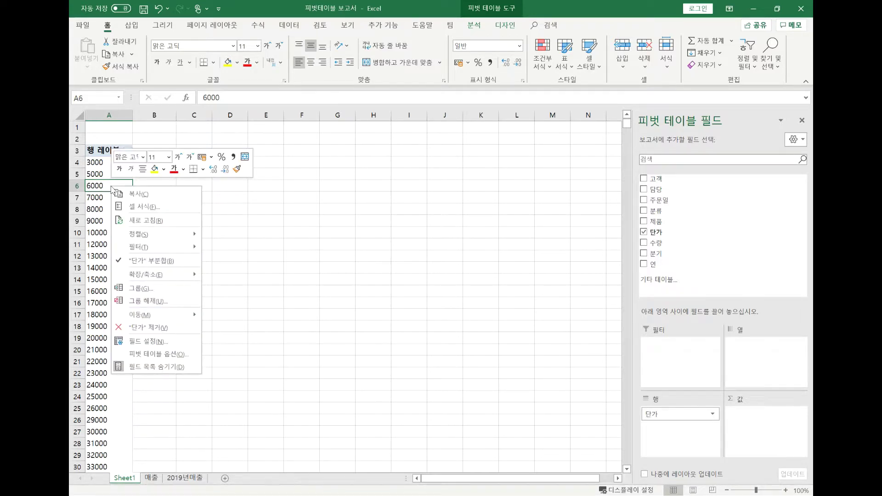
left_click(140, 288)
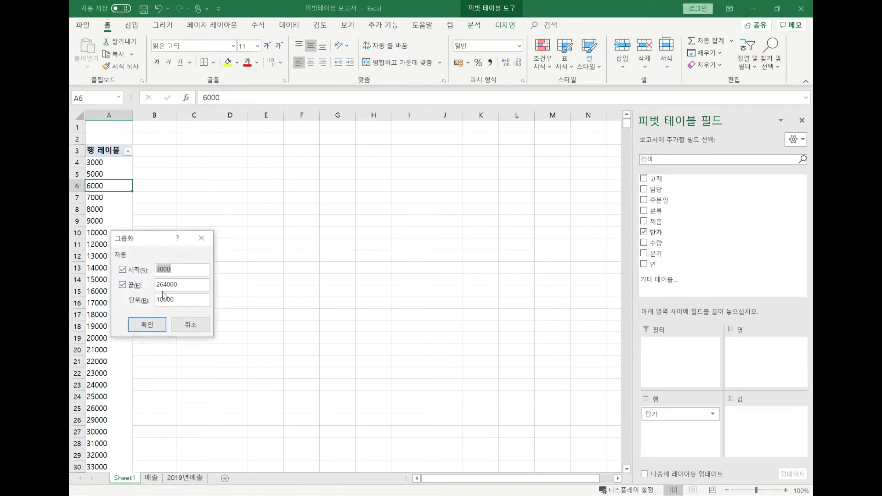
left_click_drag(157, 238, 274, 142)
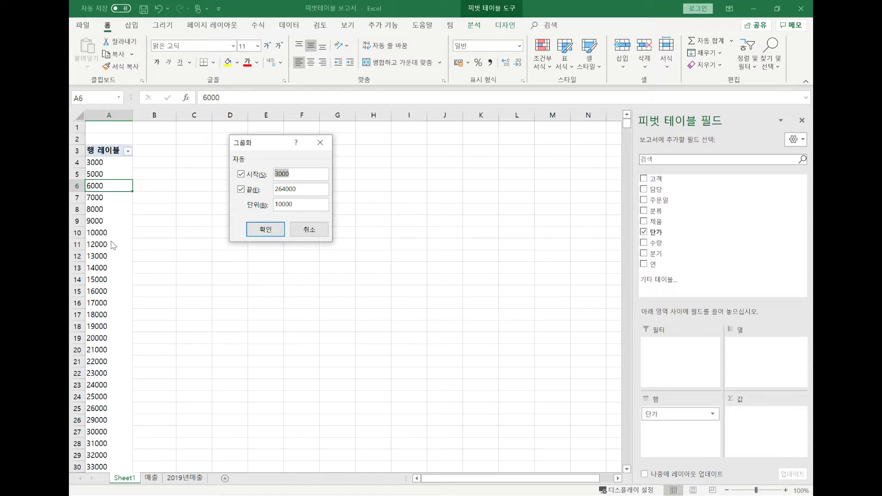
type("0")
left_click_drag(302, 189, 266, 193)
type("300000")
left_click_drag(297, 206, 245, 211)
type("50000")
left_click(265, 230)
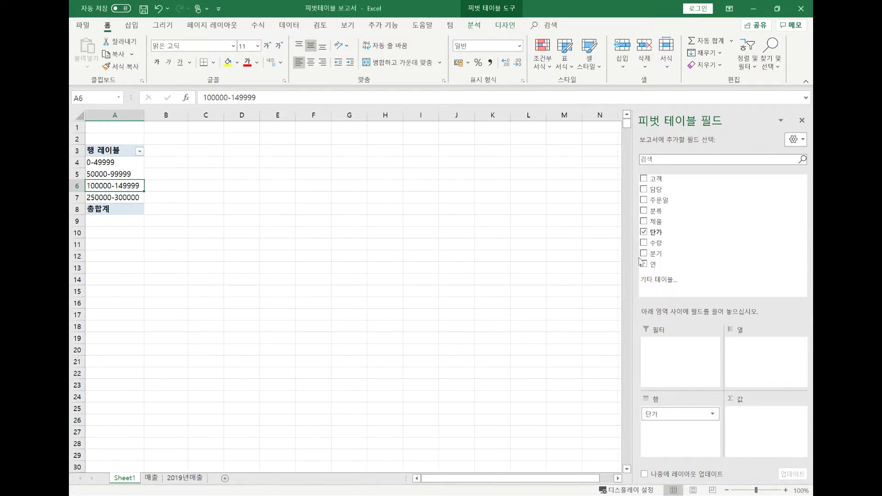
- Add the 수량 field to the pivot table's values as a sum
left_click_drag(666, 242, 754, 422)
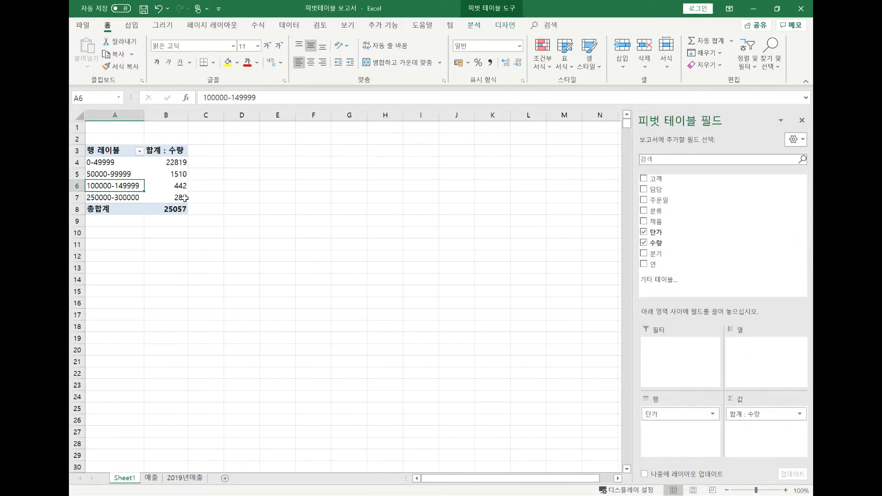
mouse_move(184, 198)
- Review the 수량 totals for each 단가 range on Sheet1 against the source records on the 매출 sheet
left_click(182, 163)
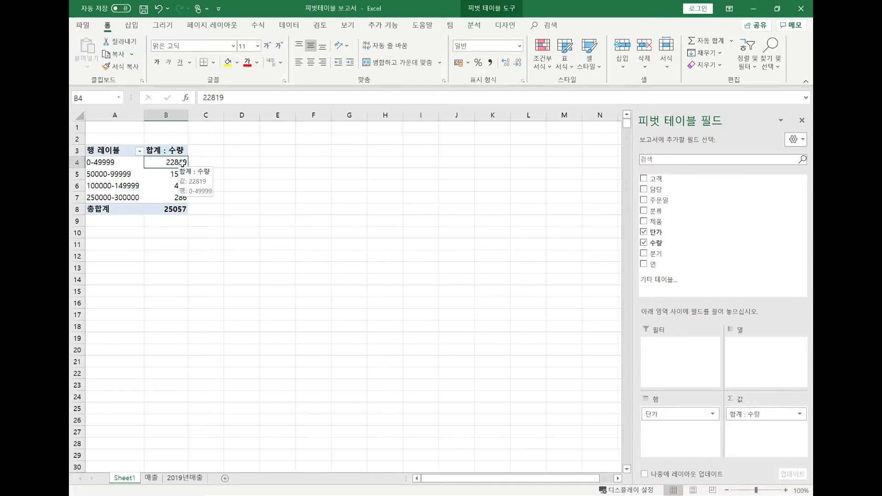
left_click(125, 162)
left_click(176, 164)
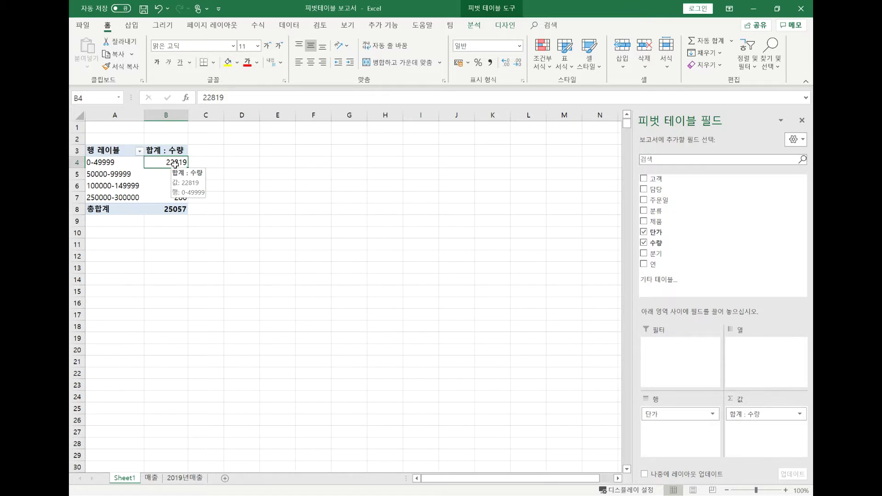
left_click(123, 161)
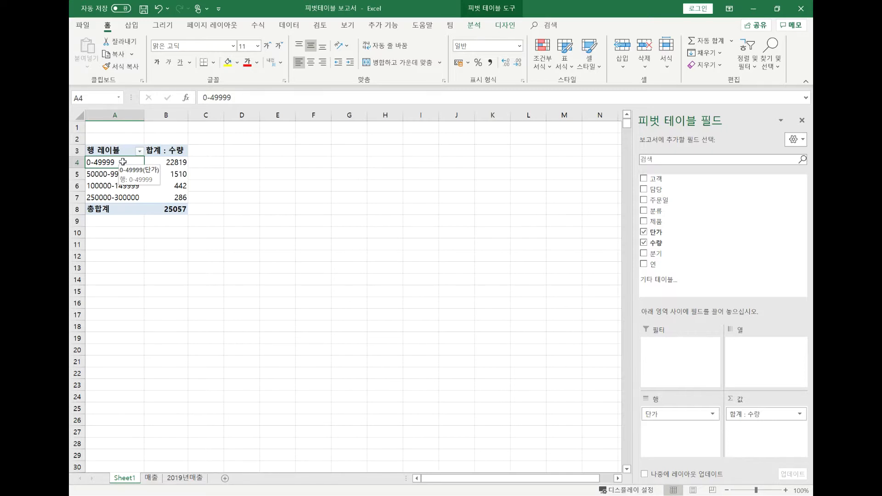
left_click(158, 479)
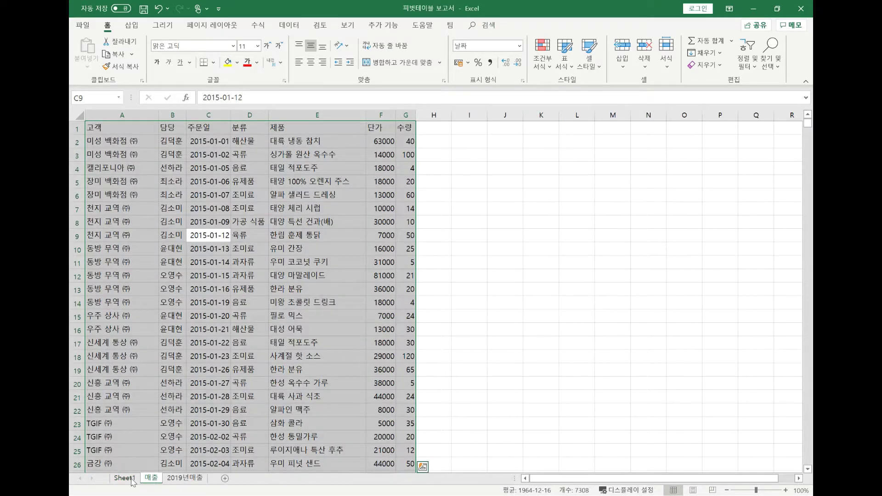
left_click(132, 479)
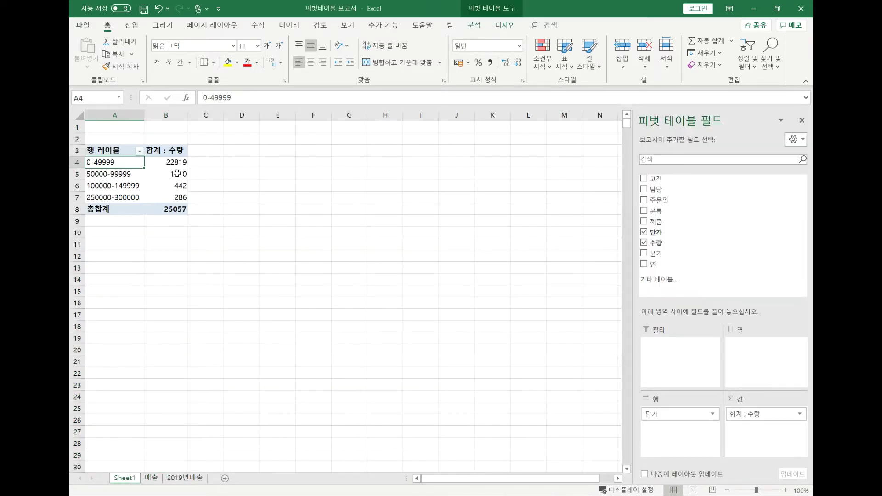
left_click(144, 176)
left_click(137, 175)
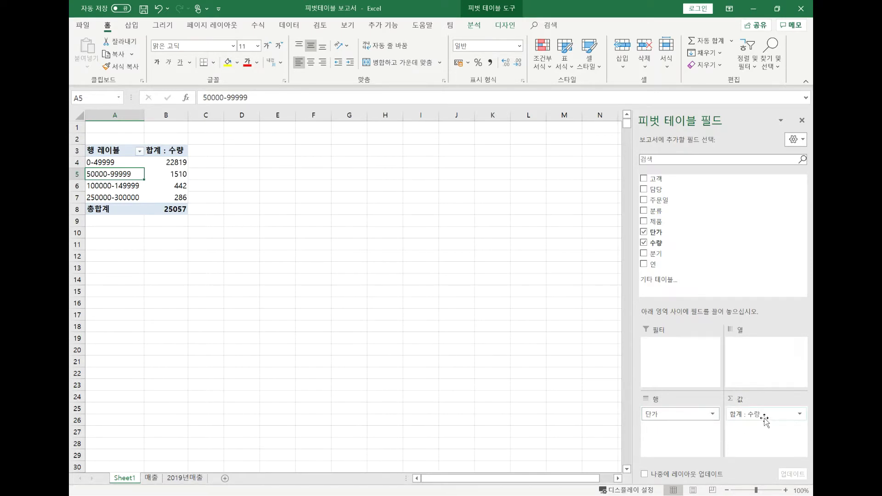
left_click(152, 478)
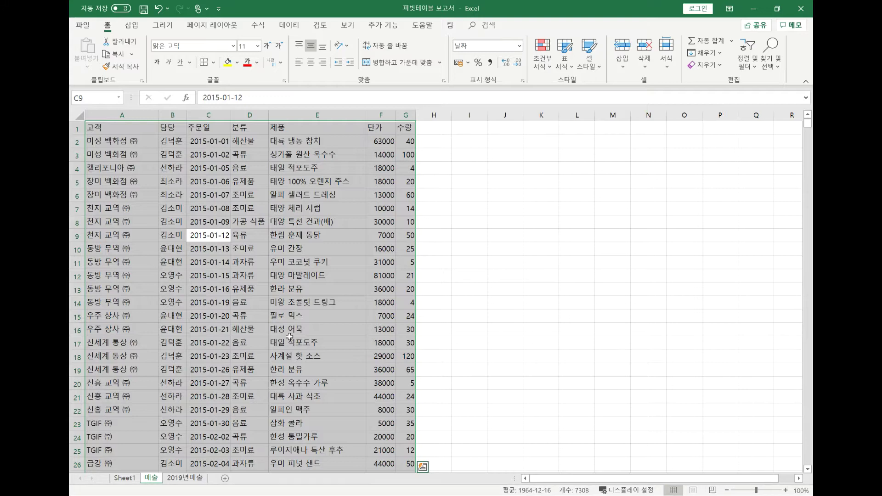
left_click(133, 478)
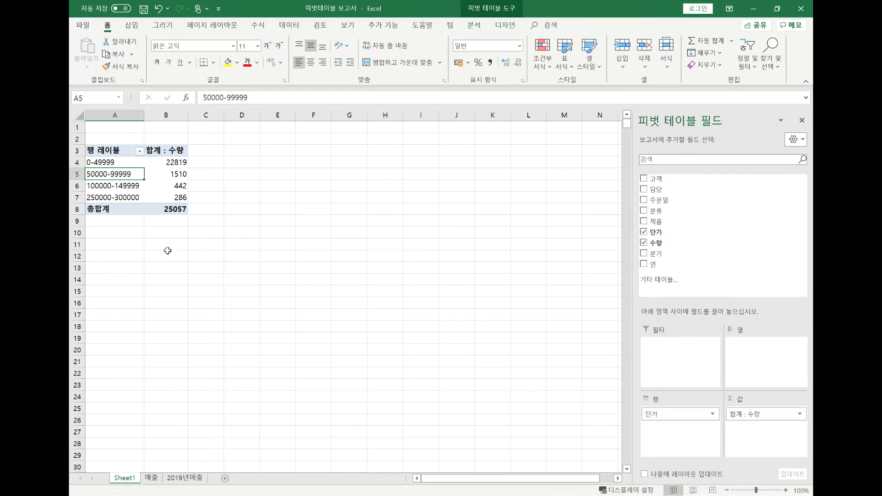